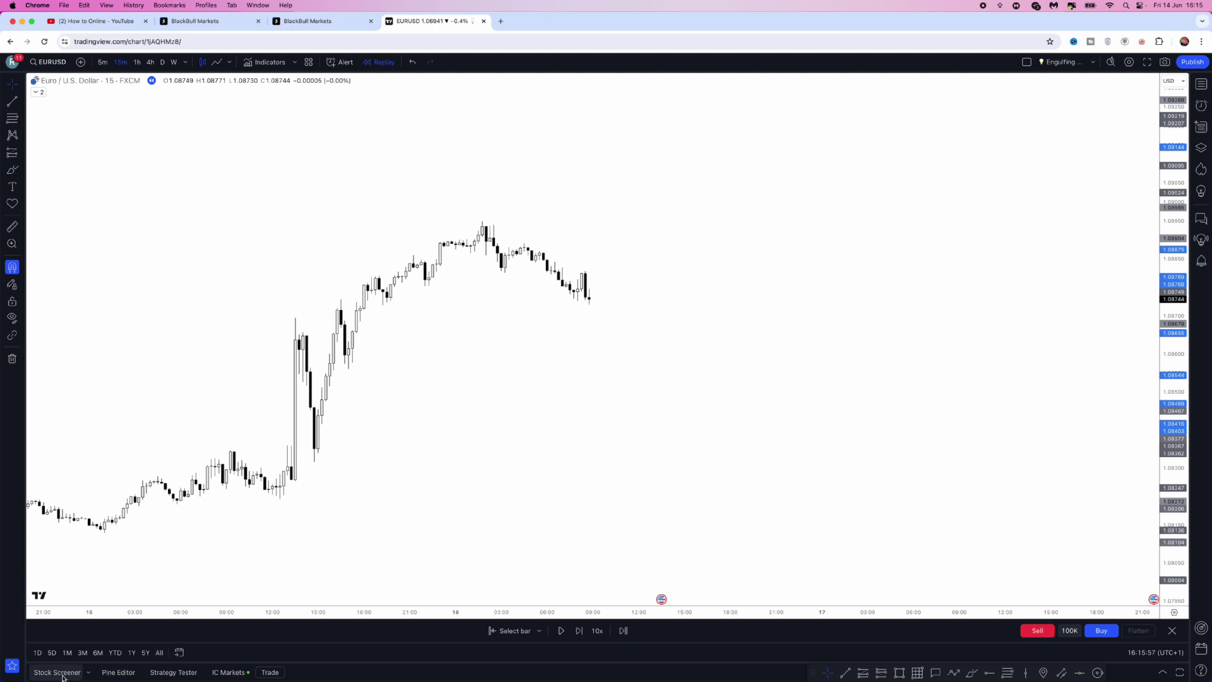
Open the IC Markets demo account's trading panel from the bottom panel bar
click(230, 672)
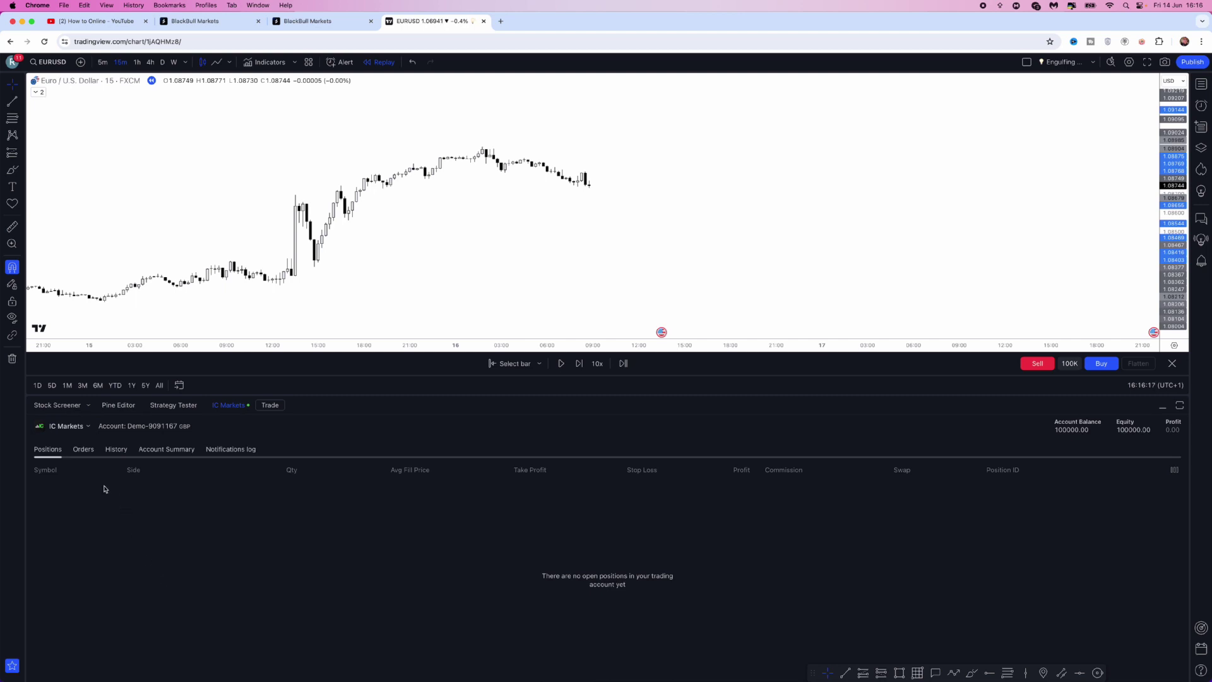
Choose Export data from the IC Markets broker menu, with Positions preselected for CSV
click(88, 425)
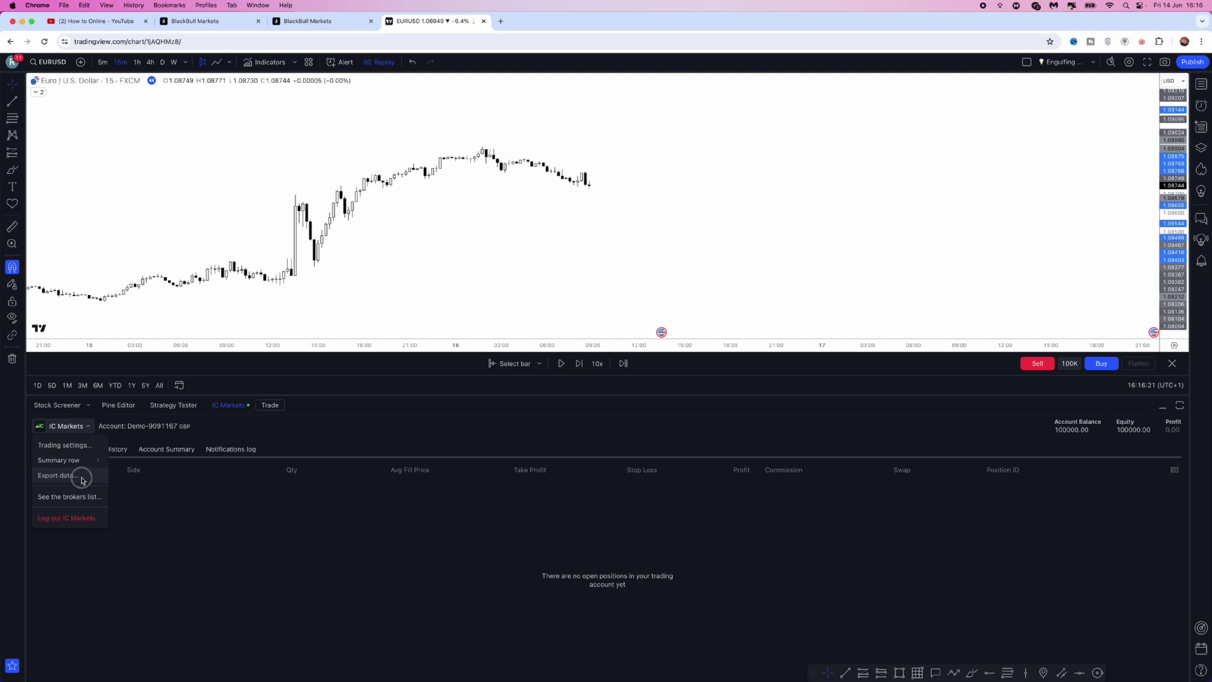
click(58, 474)
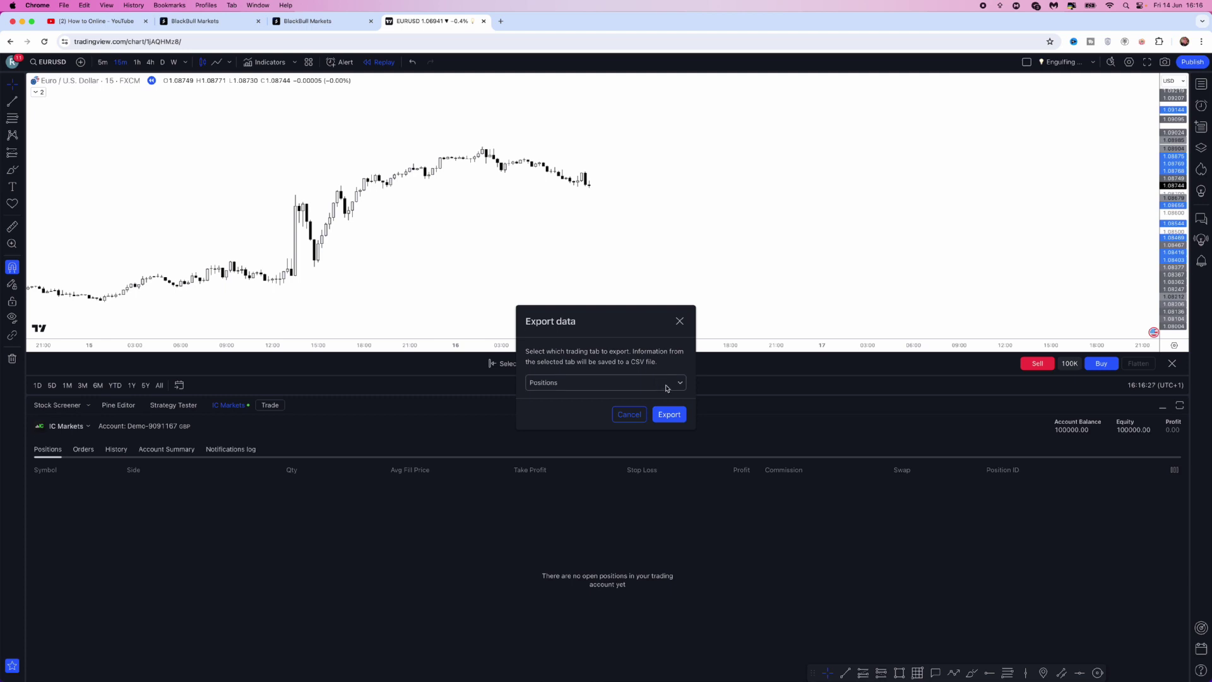
click(667, 385)
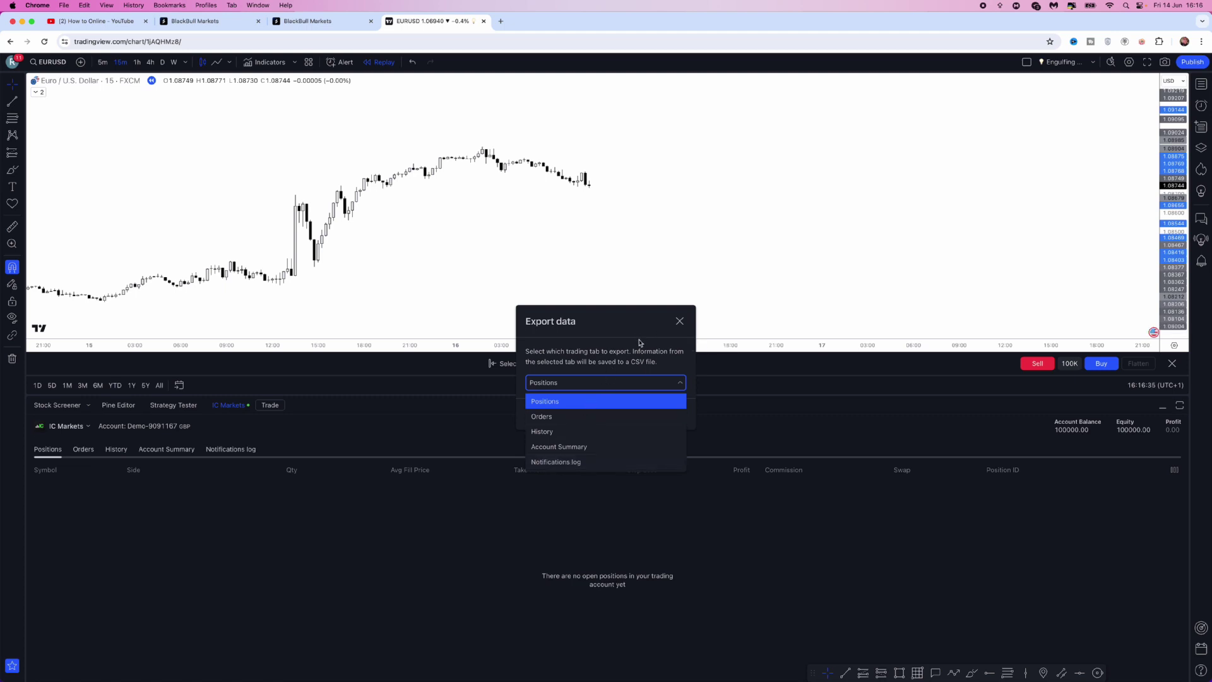
click(621, 366)
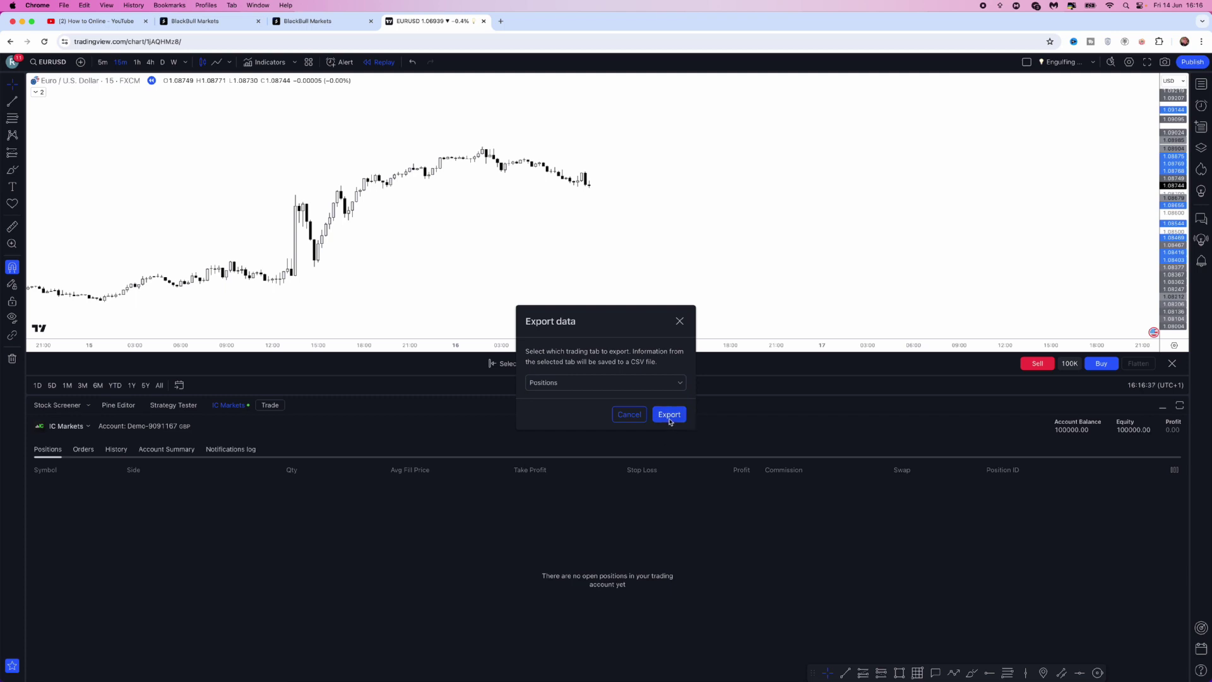